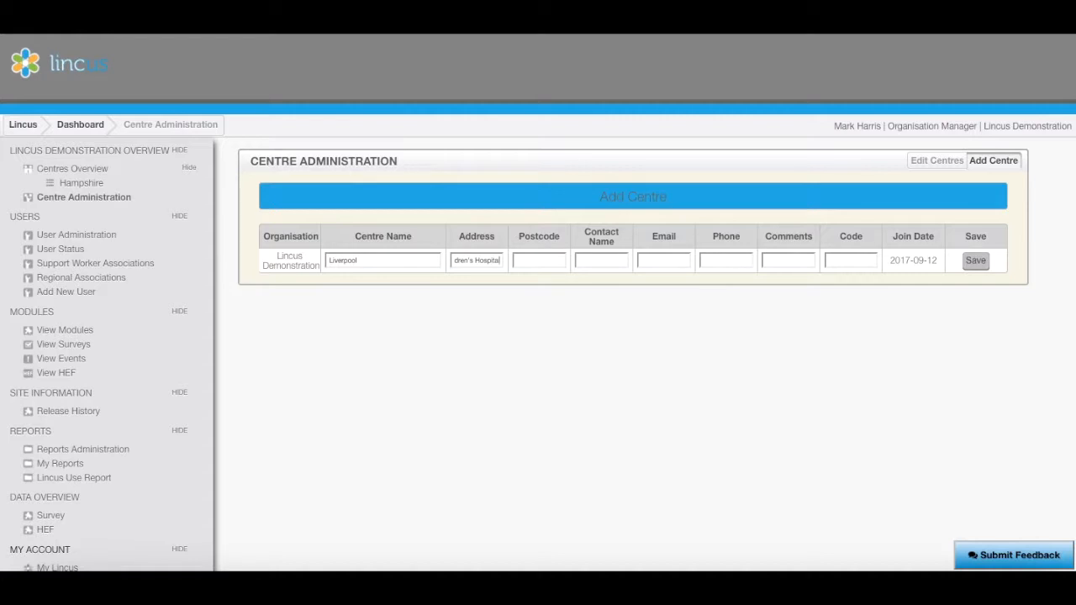
# - Enter the Liverpool centre's postcode and contact name, then save the centre
pyautogui.write('L14 5AB')
pyautogui.write('Matthew')
pyautogui.click(977, 262)
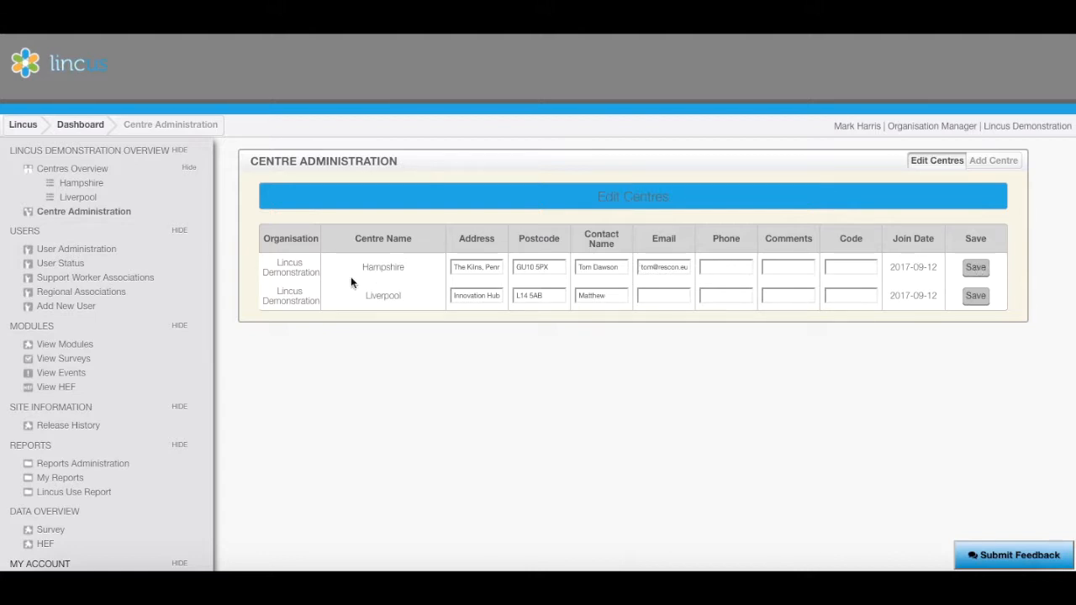
# - Open a new Add User form, enter the user's e-mail address and start the username
pyautogui.click(86, 307)
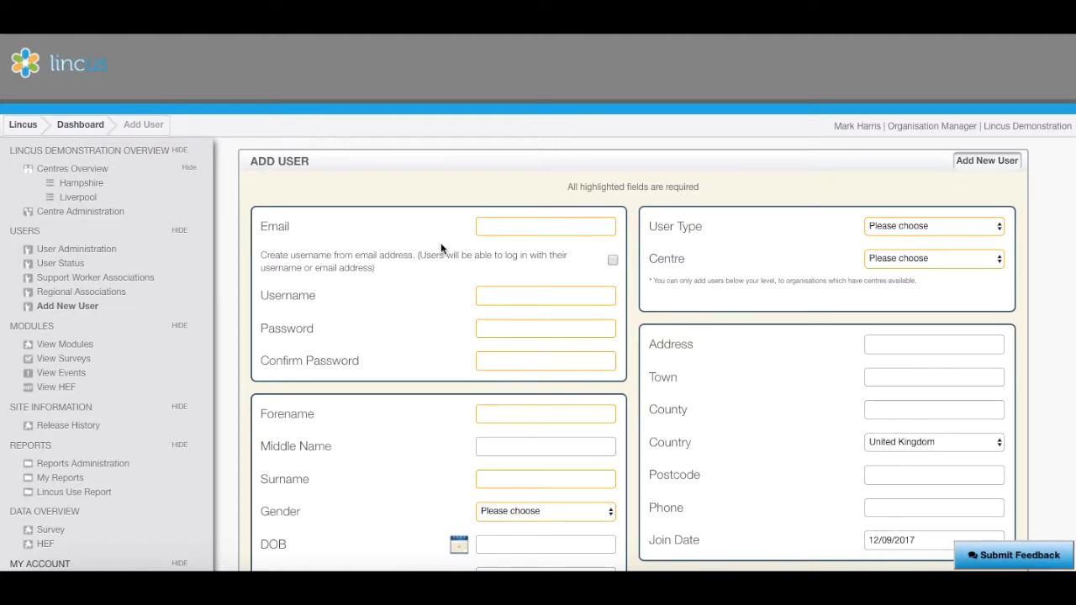
pyautogui.click(499, 230)
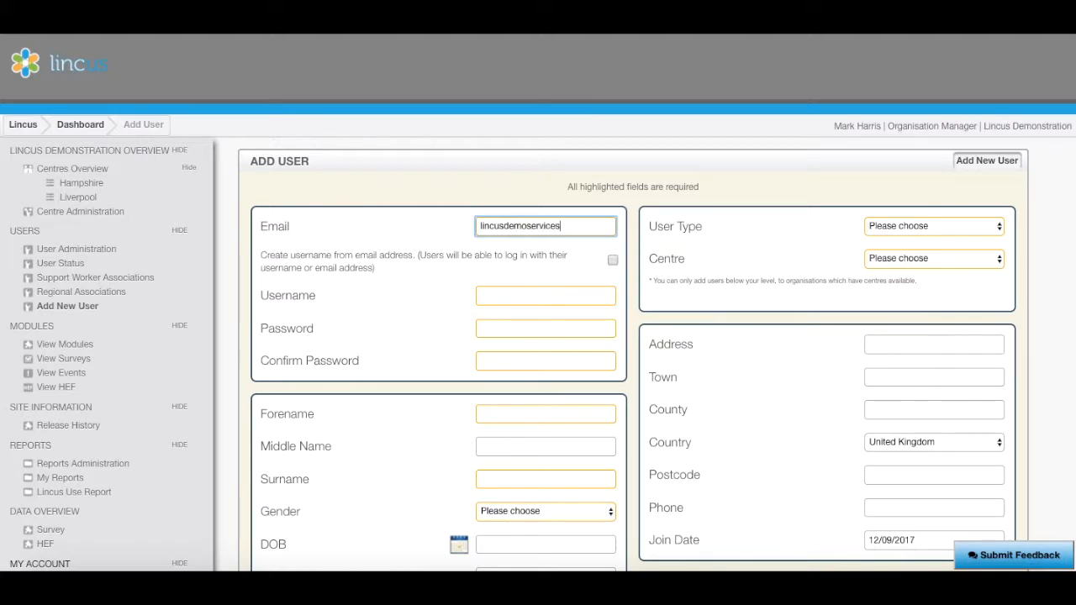
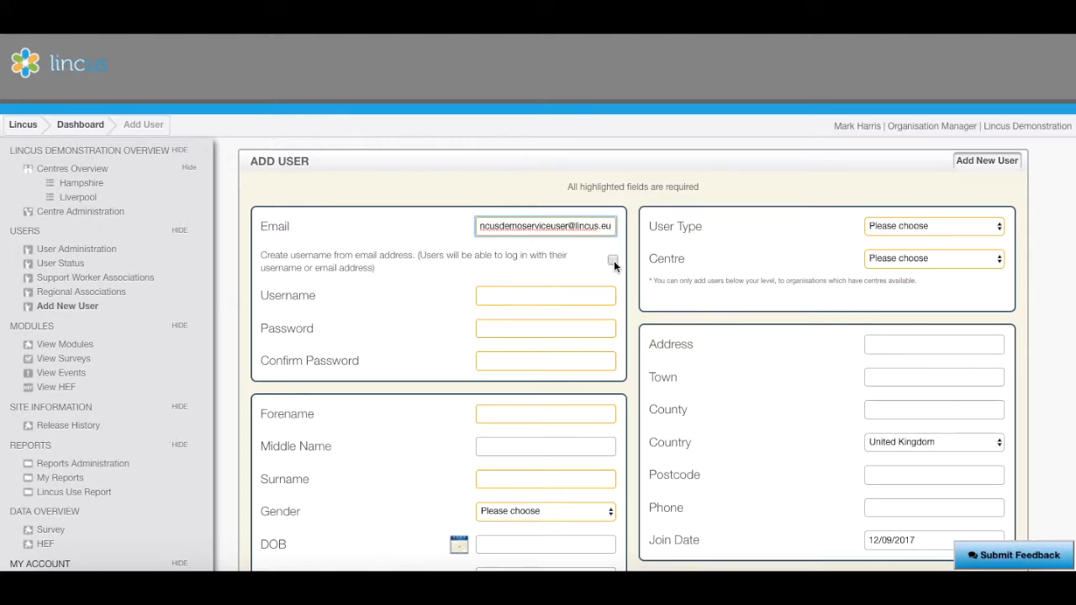
pyautogui.click(581, 296)
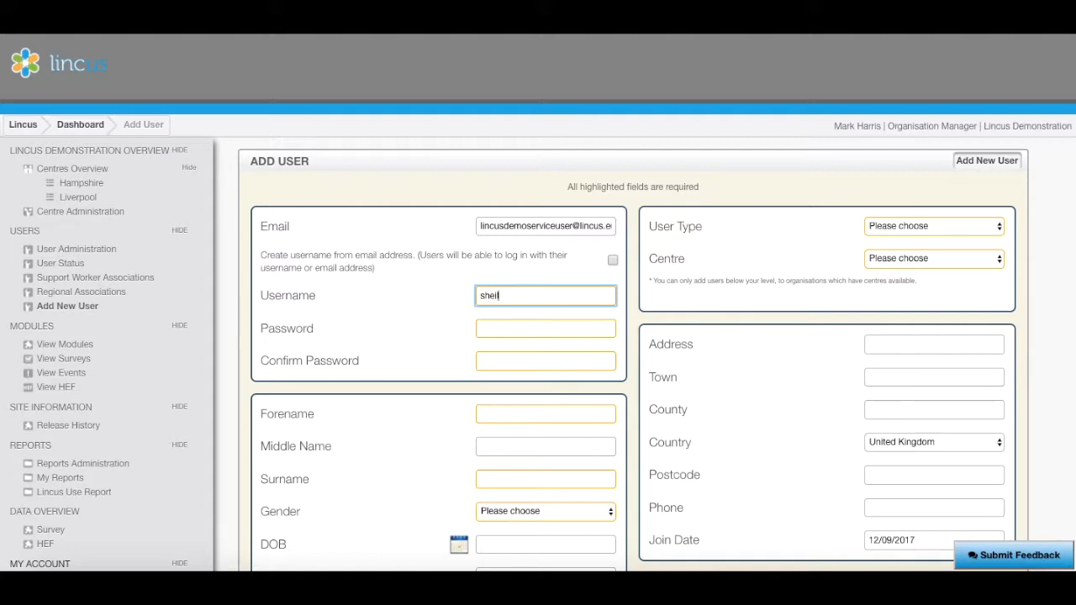
# - Enter the user's password, forename and surname, and set gender to Female
pyautogui.click(546, 329)
pyautogui.write('•••••••••')
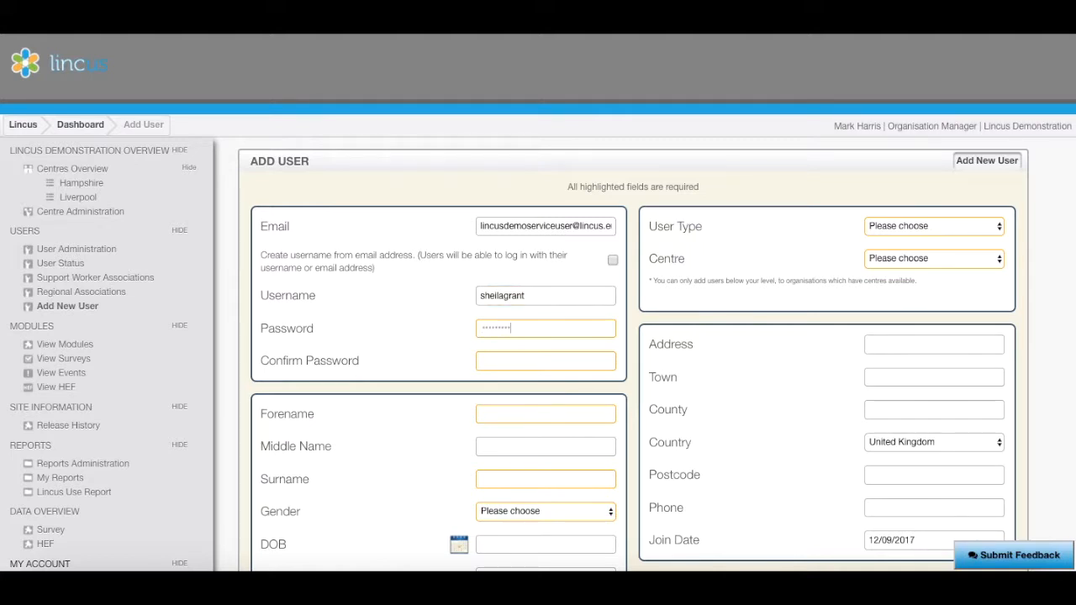
pyautogui.write('•••••••••')
pyautogui.click(576, 412)
pyautogui.press('Tab')
pyautogui.press('Tab')
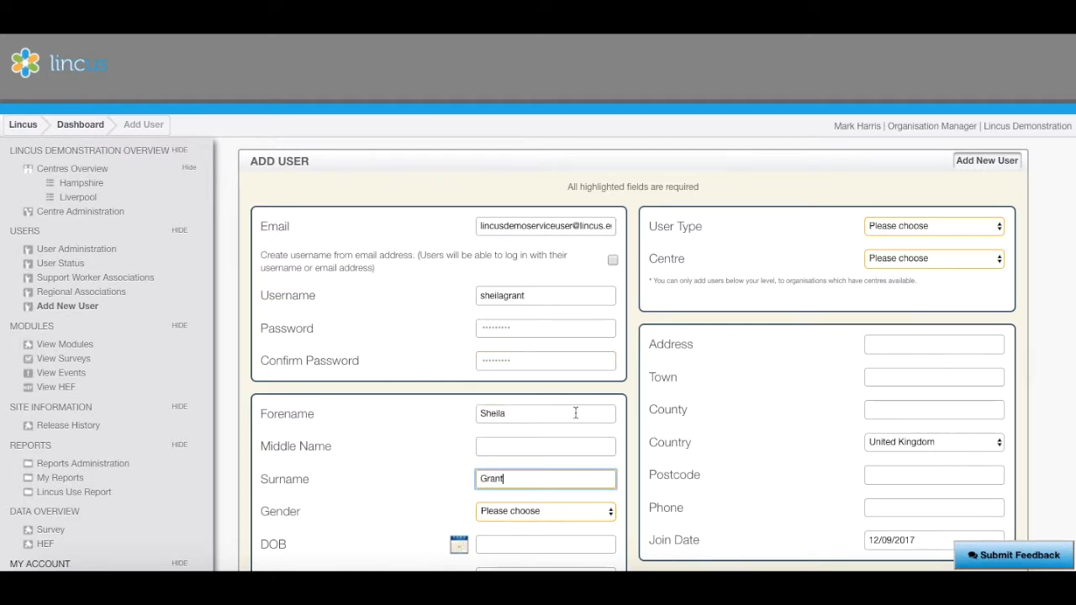
pyautogui.click(575, 511)
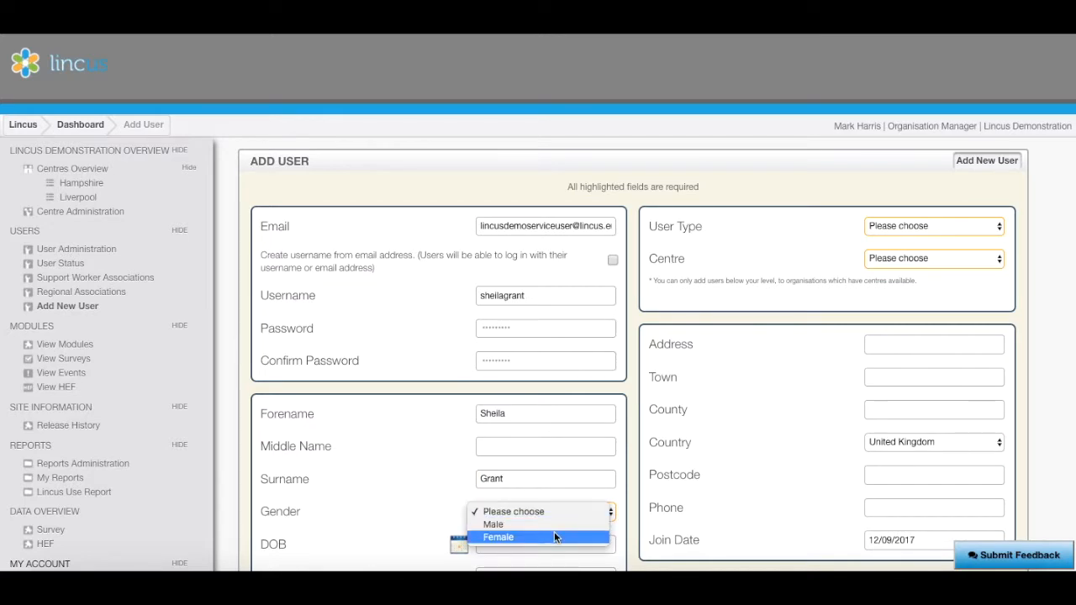
pyautogui.click(554, 535)
# - Set the user type to End User and the centre to Hampshire
pyautogui.scroll(-4, 554, 532)
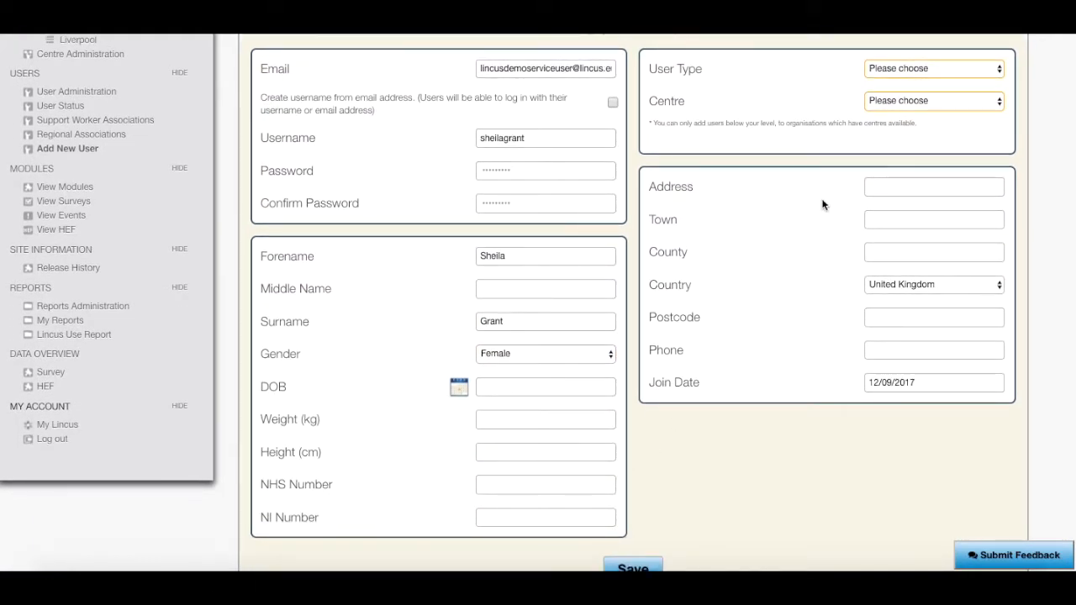
pyautogui.click(901, 71)
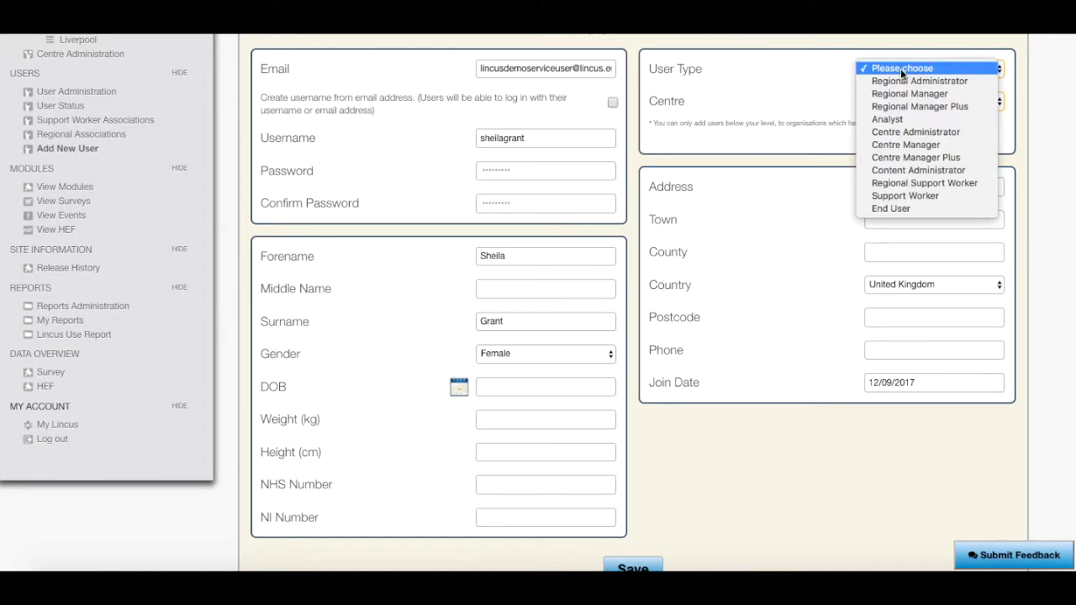
pyautogui.click(898, 208)
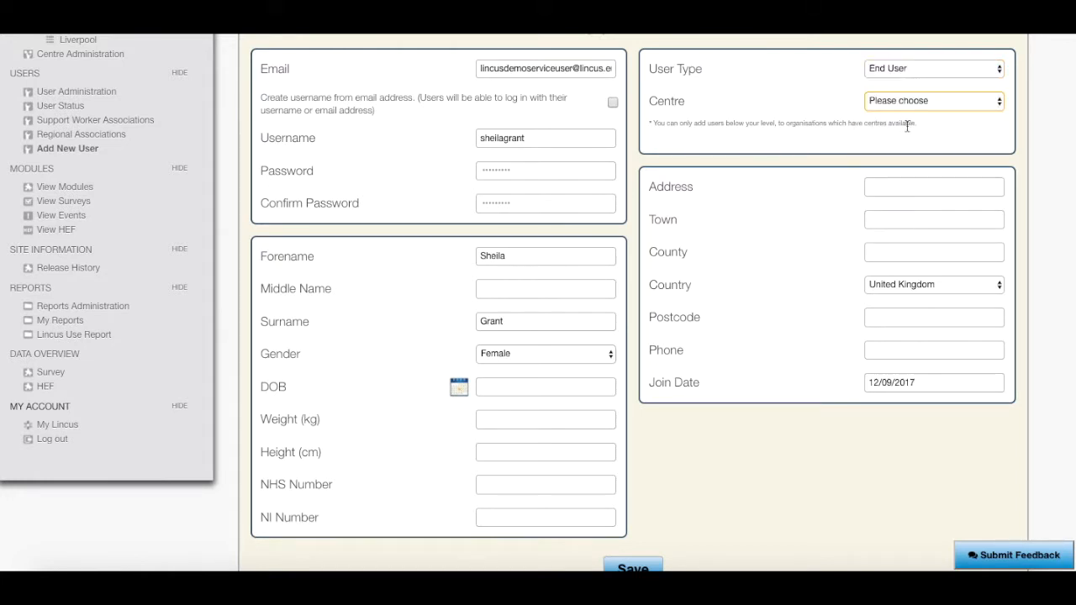
pyautogui.click(908, 103)
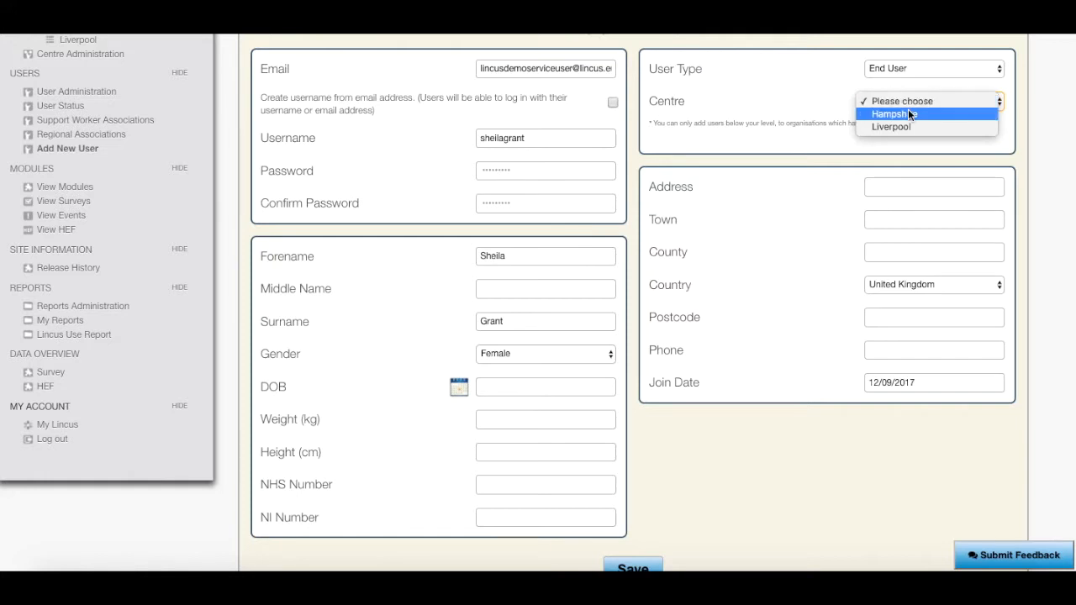
pyautogui.click(908, 113)
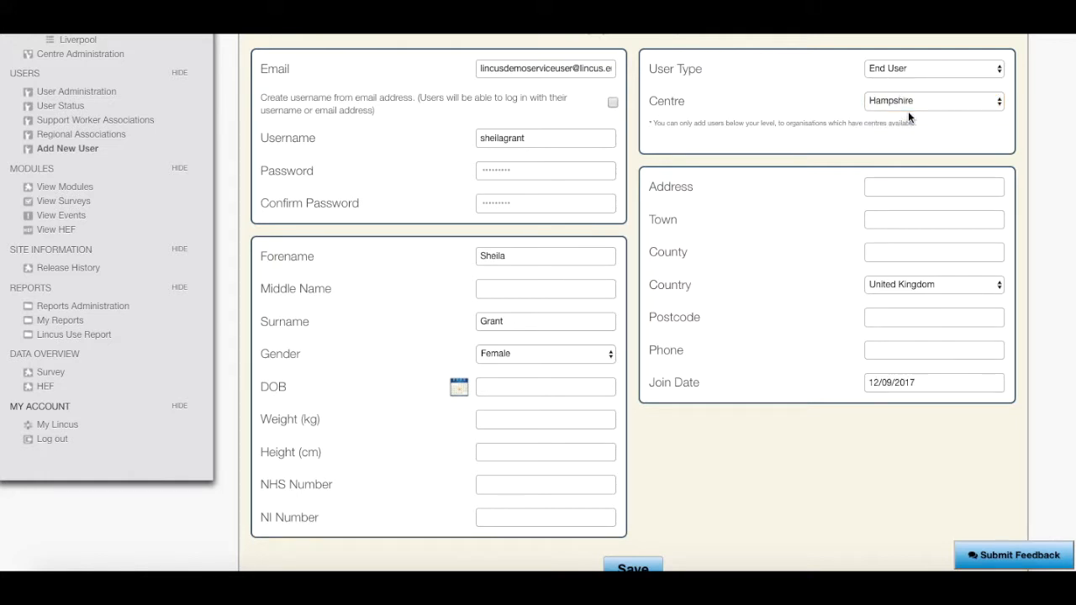
pyautogui.scroll(-1, 908, 111)
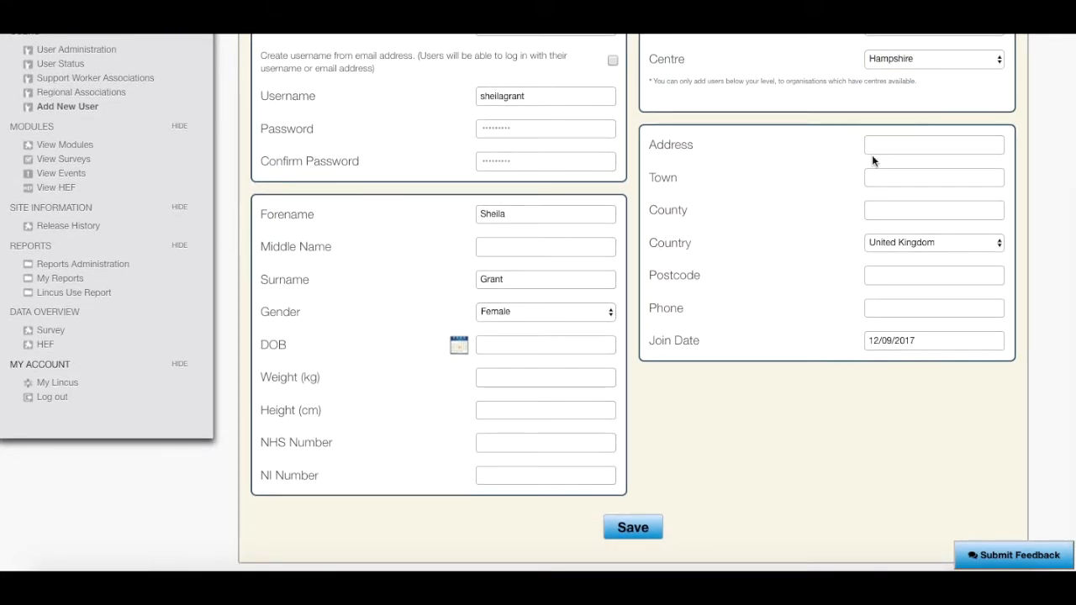
# - Save the end user and read the terms and conditions PDF before returning to the agreement
pyautogui.click(634, 526)
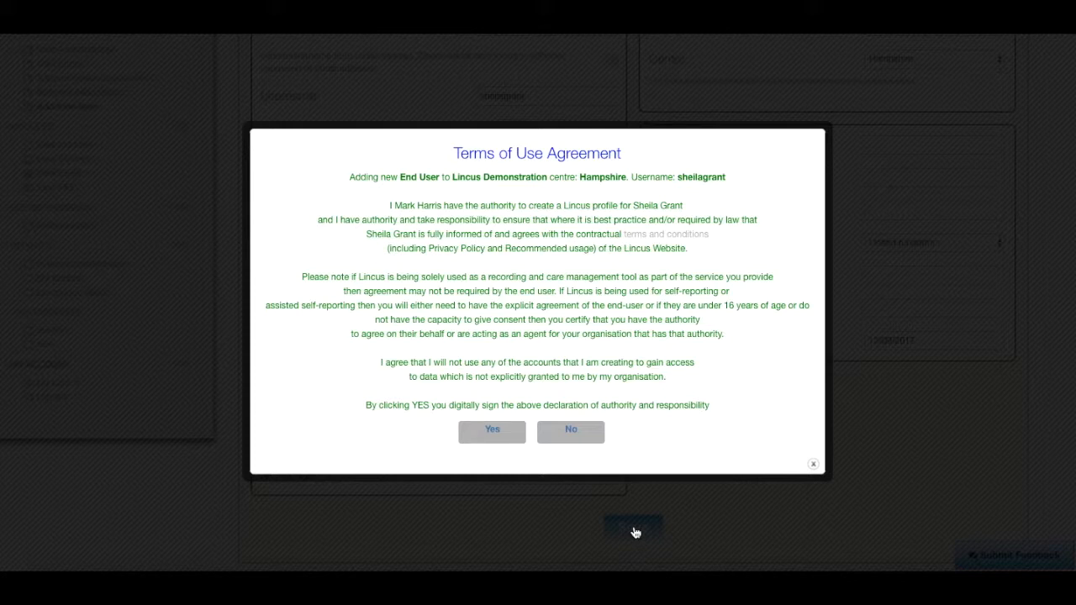
pyautogui.click(656, 241)
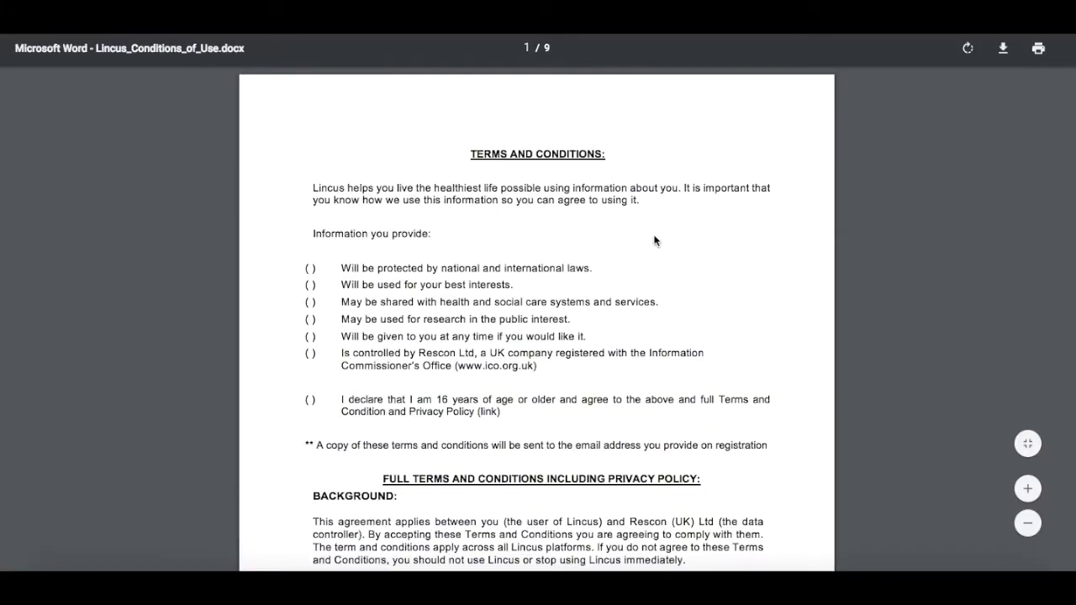
pyautogui.press('super+w')
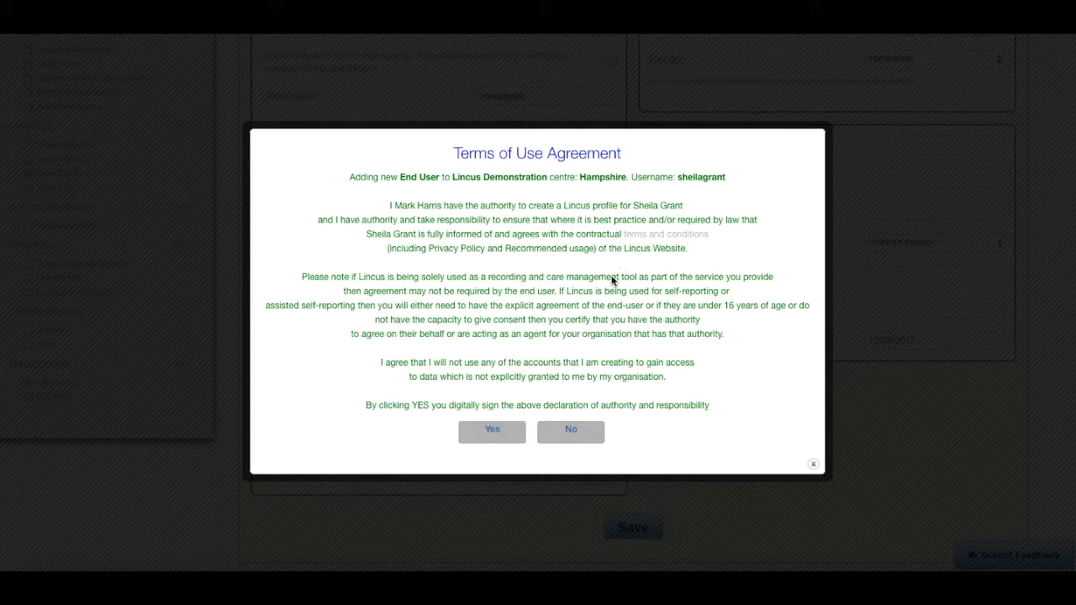
# - Accept the end user's terms, then save a new Support Worker for the Hampshire centre
pyautogui.click(494, 433)
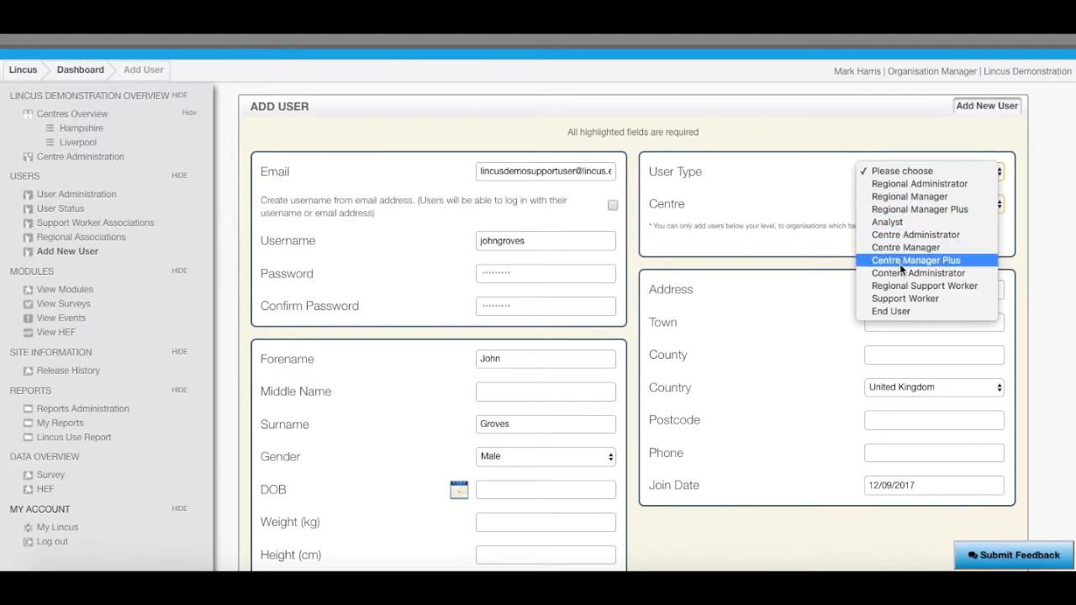
pyautogui.click(900, 299)
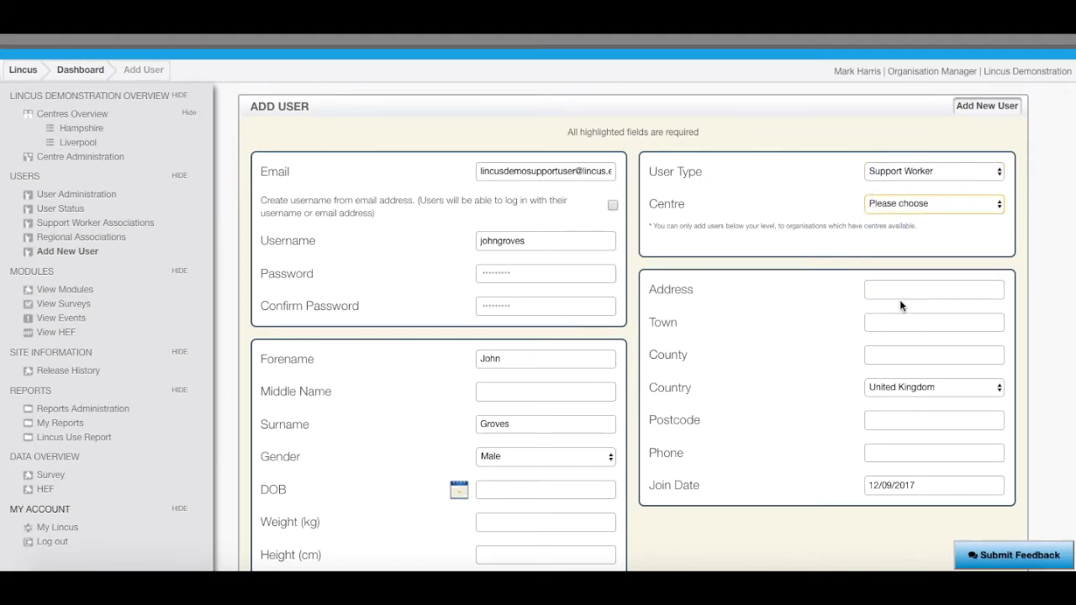
pyautogui.click(906, 203)
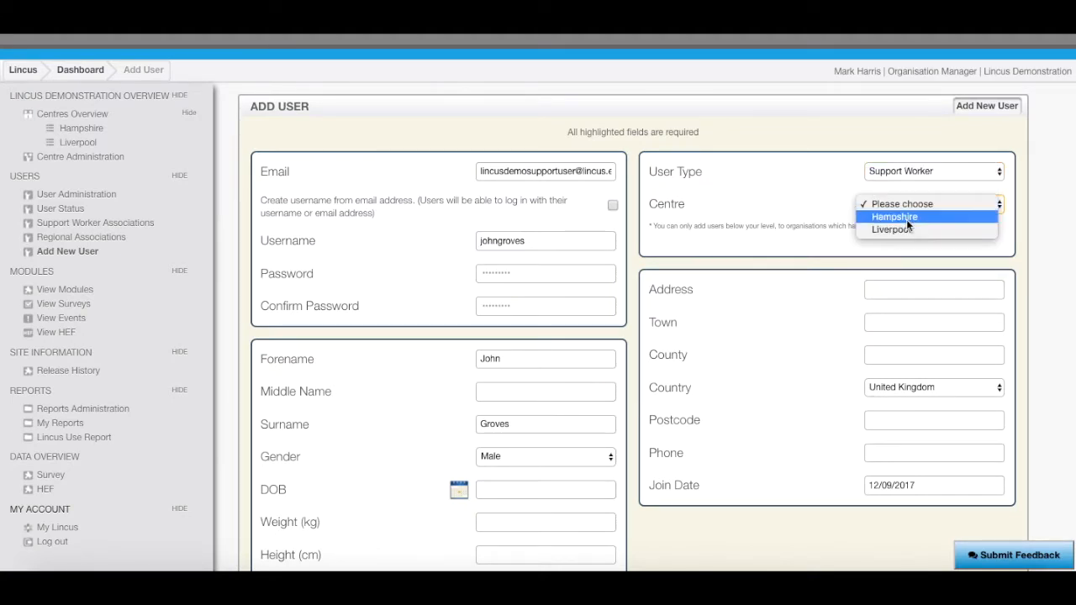
pyautogui.click(906, 217)
pyautogui.scroll(-2, 793, 347)
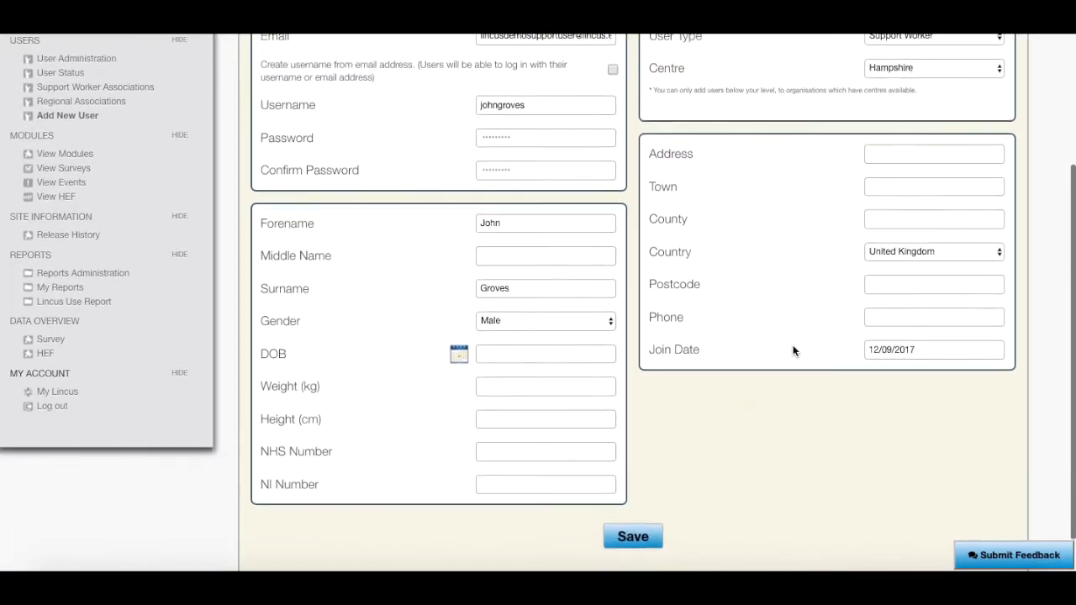
pyautogui.click(639, 525)
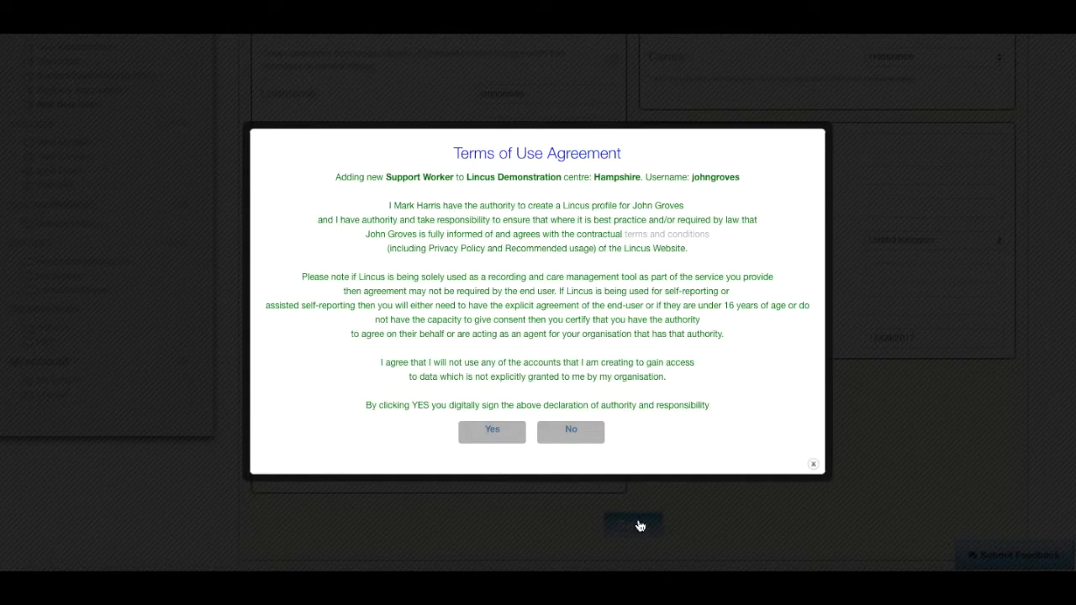
# - Accept the support worker's terms, then save a Hampshire Centre Manager and accept its terms
pyautogui.click(493, 431)
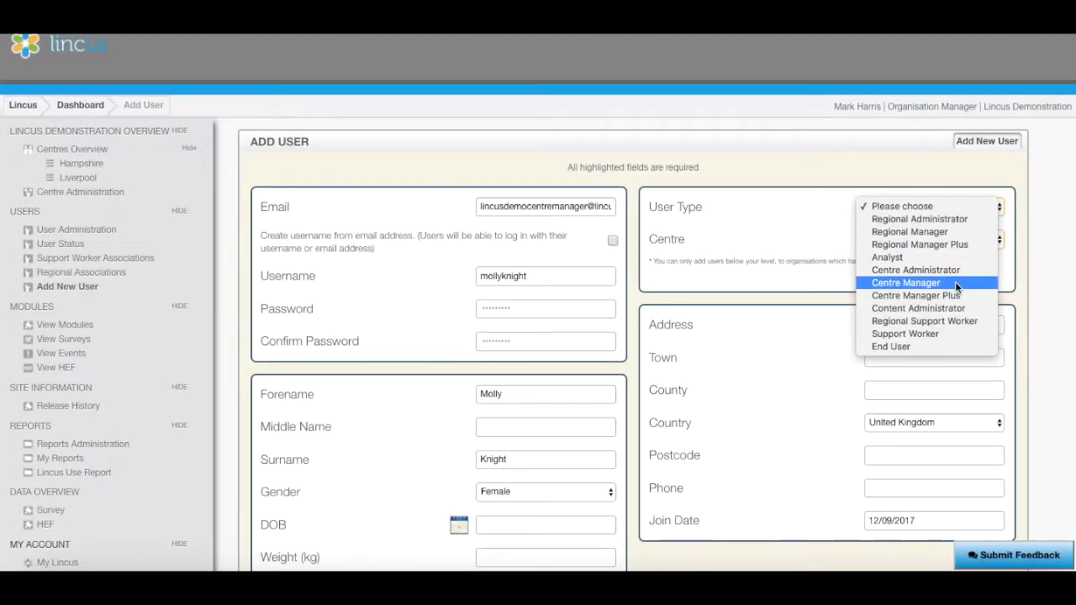
pyautogui.click(955, 284)
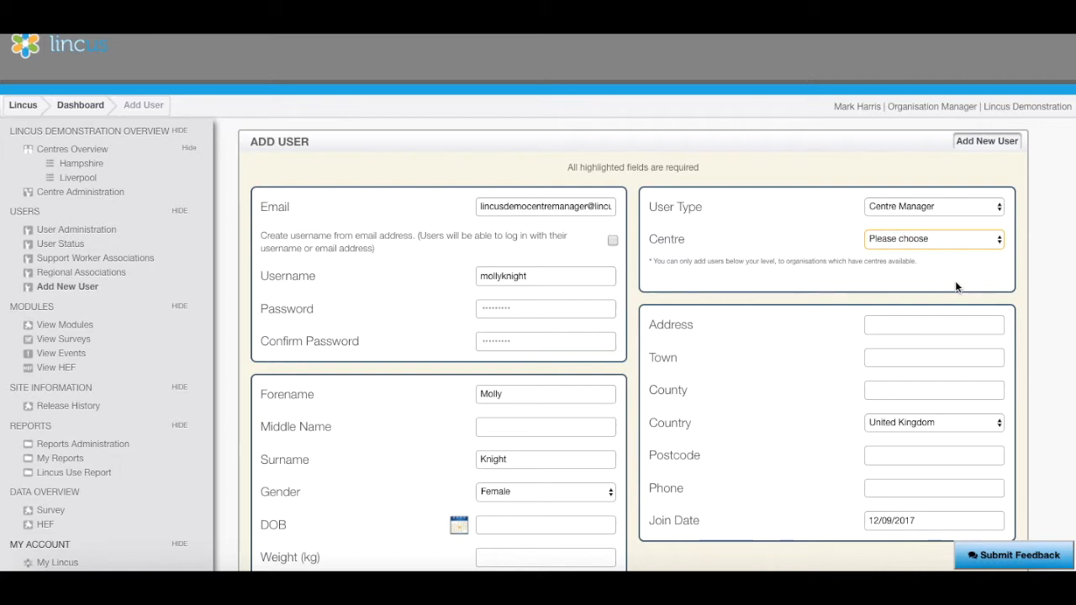
pyautogui.click(955, 239)
pyautogui.click(948, 249)
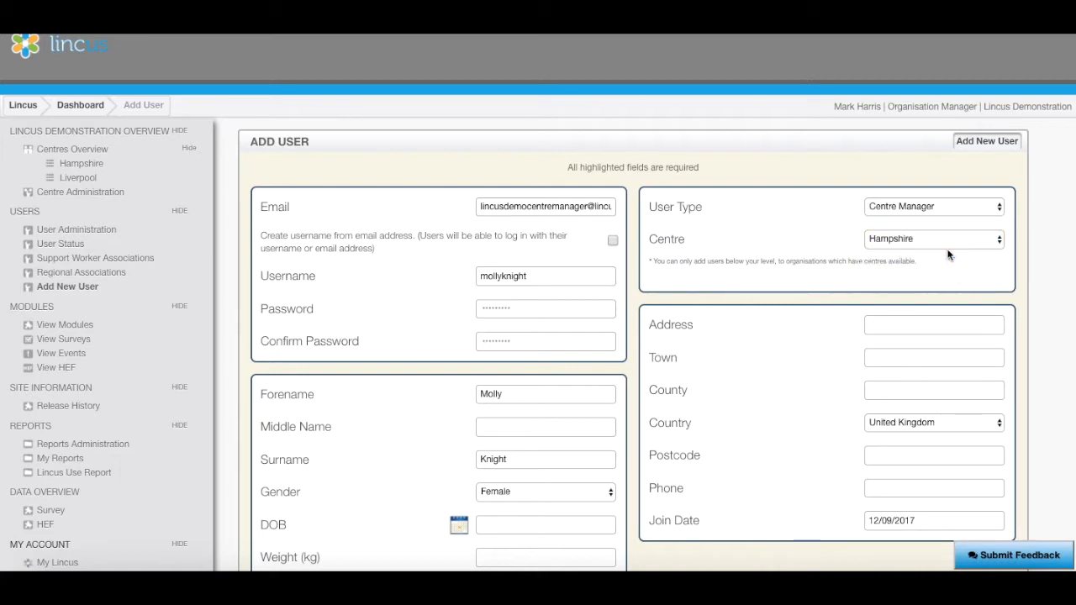
pyautogui.scroll(-3, 948, 255)
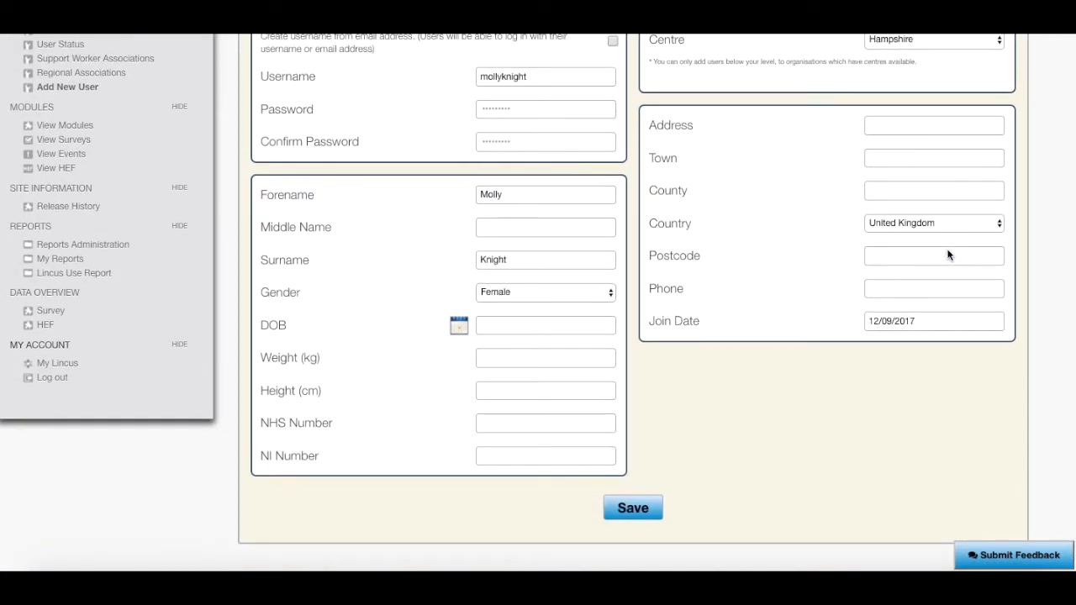
pyautogui.click(639, 507)
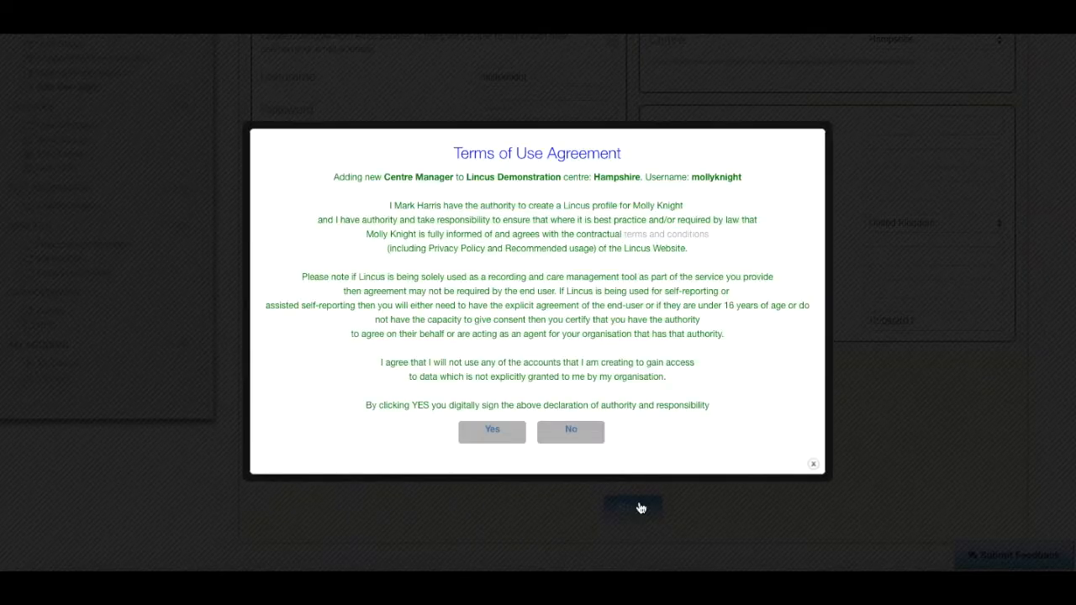
pyautogui.click(491, 434)
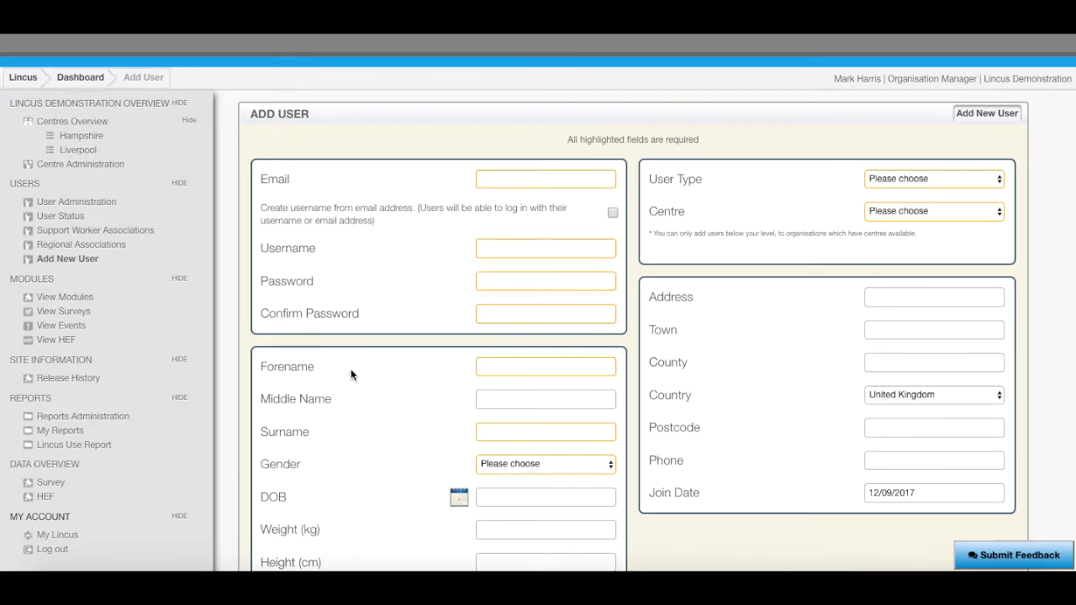
# - On Support Worker Associations, link the new support worker to the Hampshire end user
pyautogui.click(137, 234)
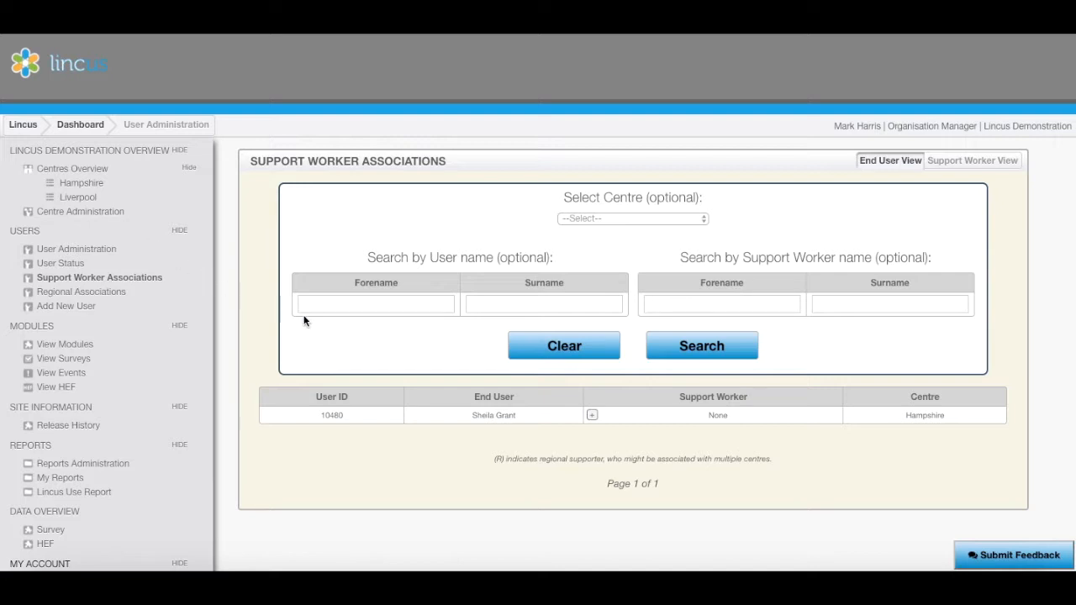
pyautogui.click(592, 417)
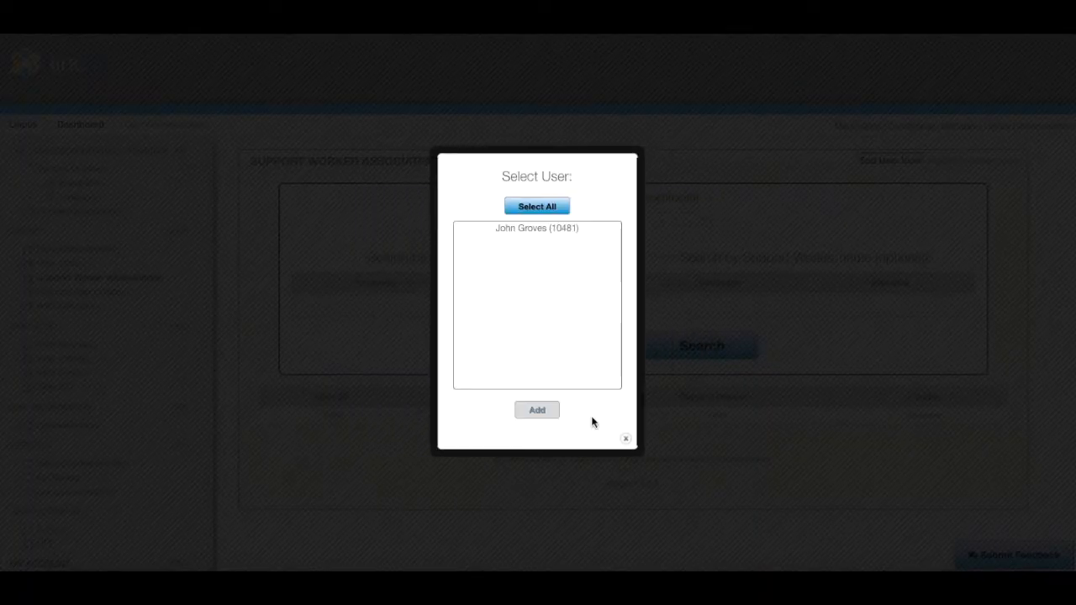
pyautogui.click(551, 229)
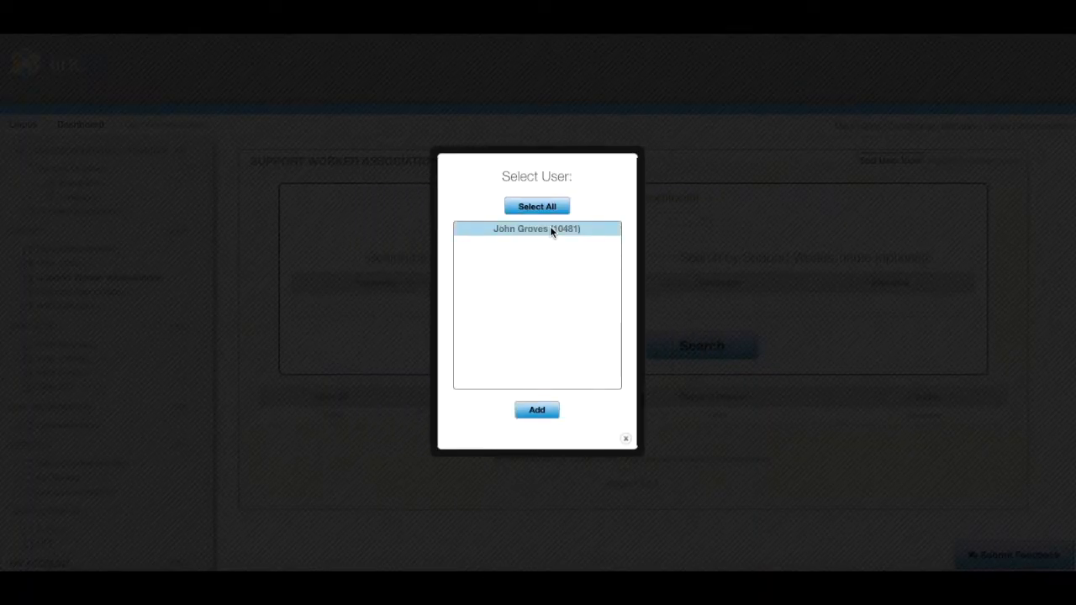
pyautogui.click(537, 411)
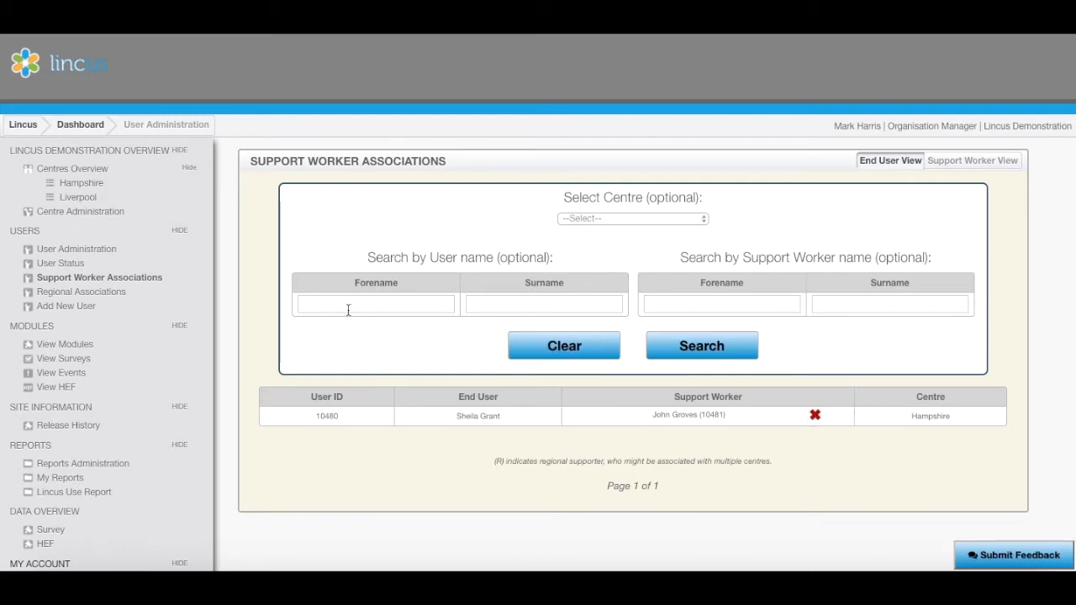
# - In Regional Associations, tick Liverpool alongside Hampshire for the regional administrator
pyautogui.click(116, 293)
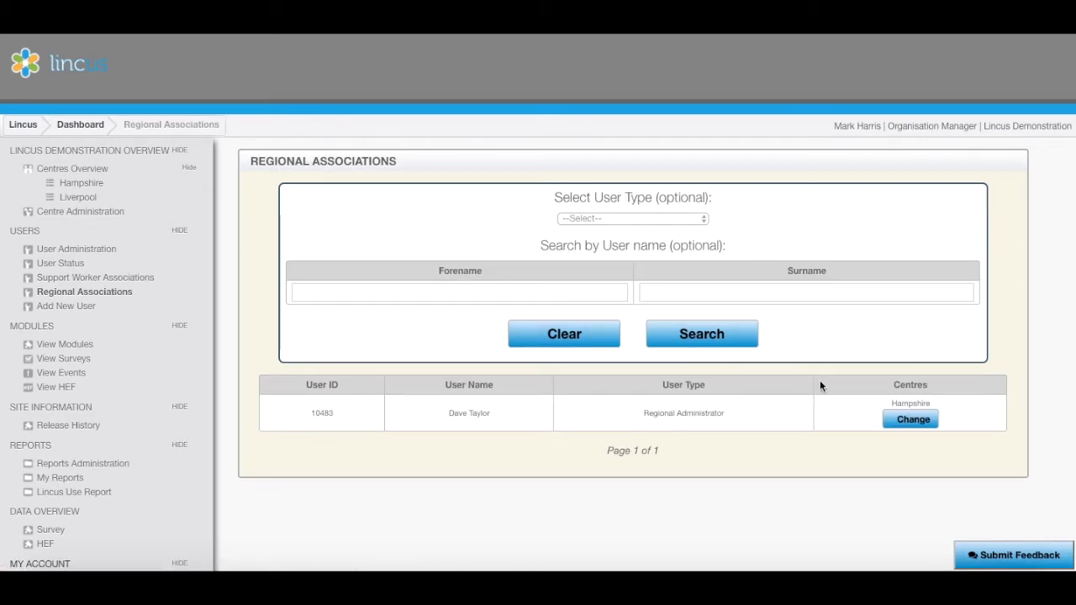
pyautogui.click(907, 421)
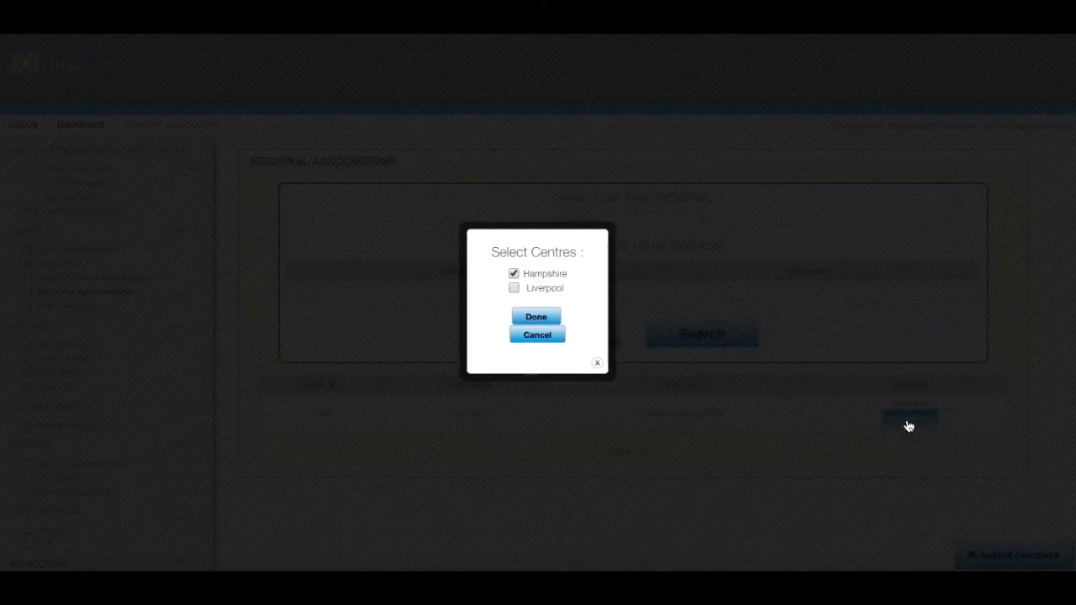
pyautogui.click(514, 288)
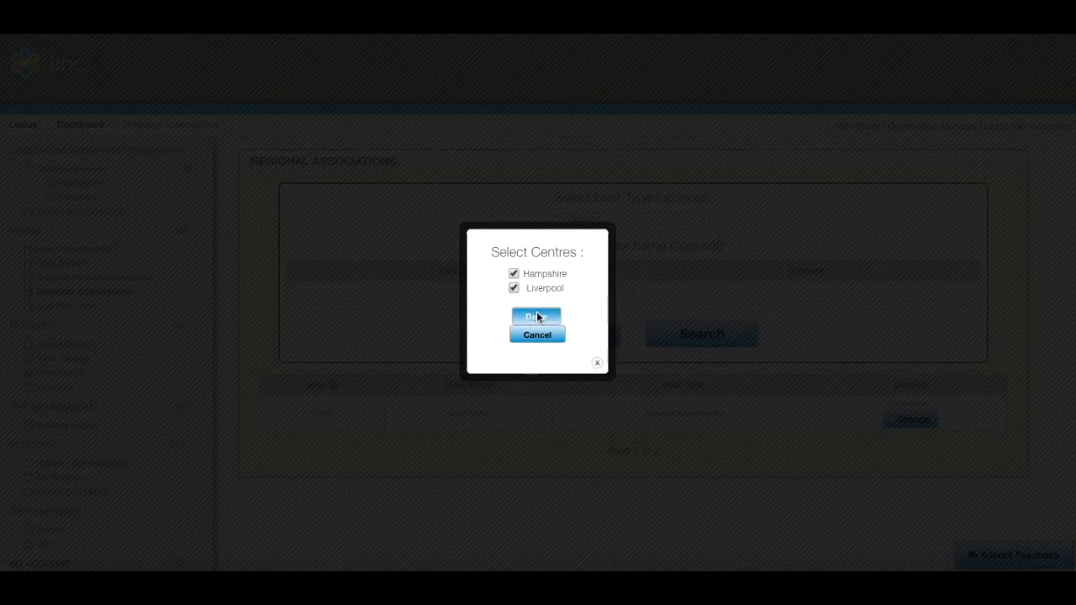
pyautogui.click(538, 316)
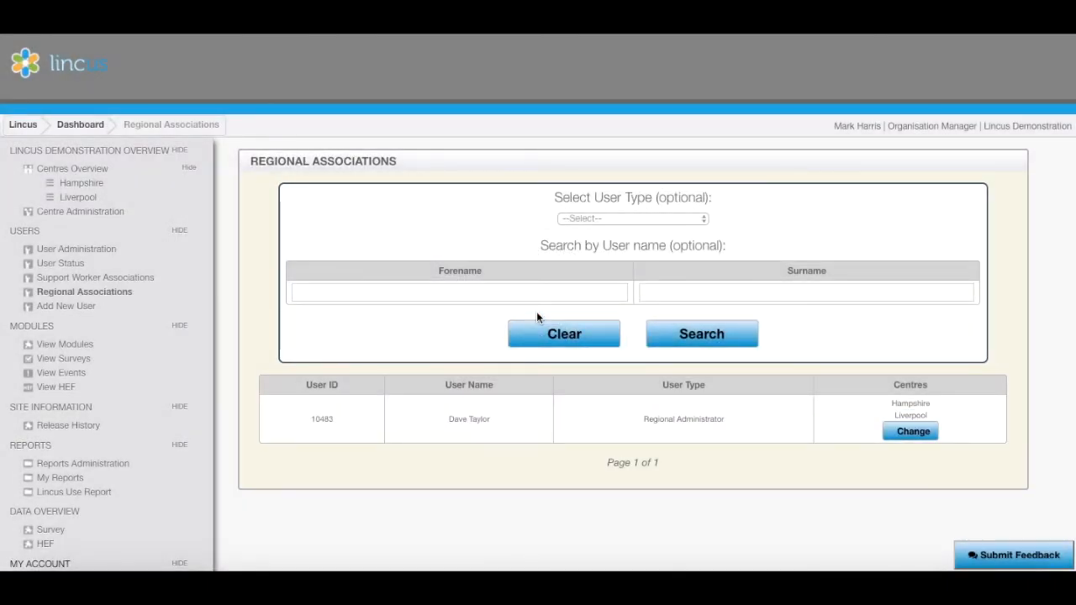